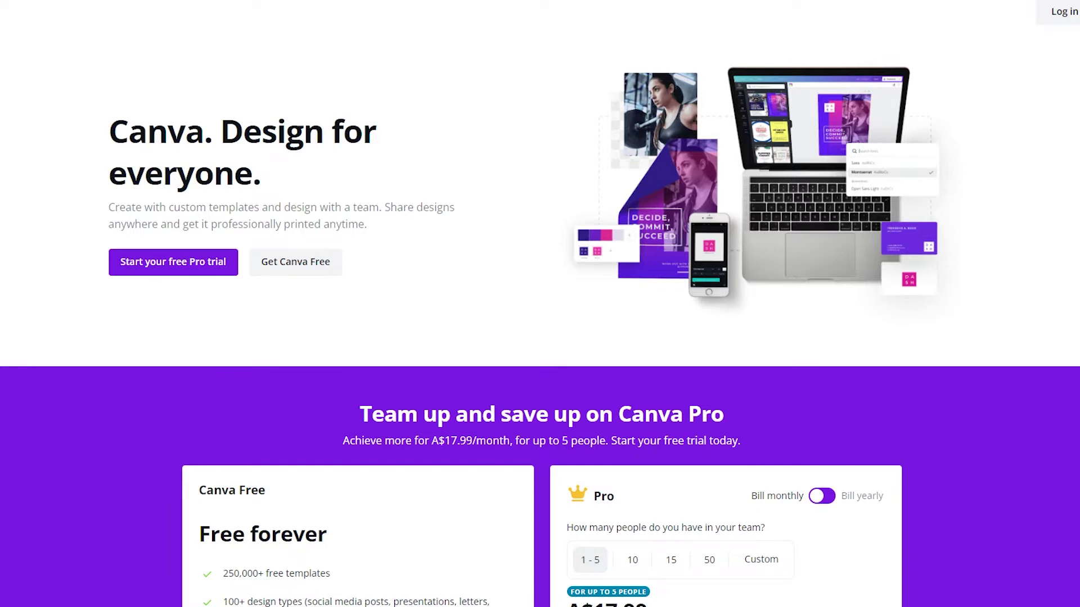
Step: Scroll down through the Canva pricing page
scroll(540, 304, "down", 5)
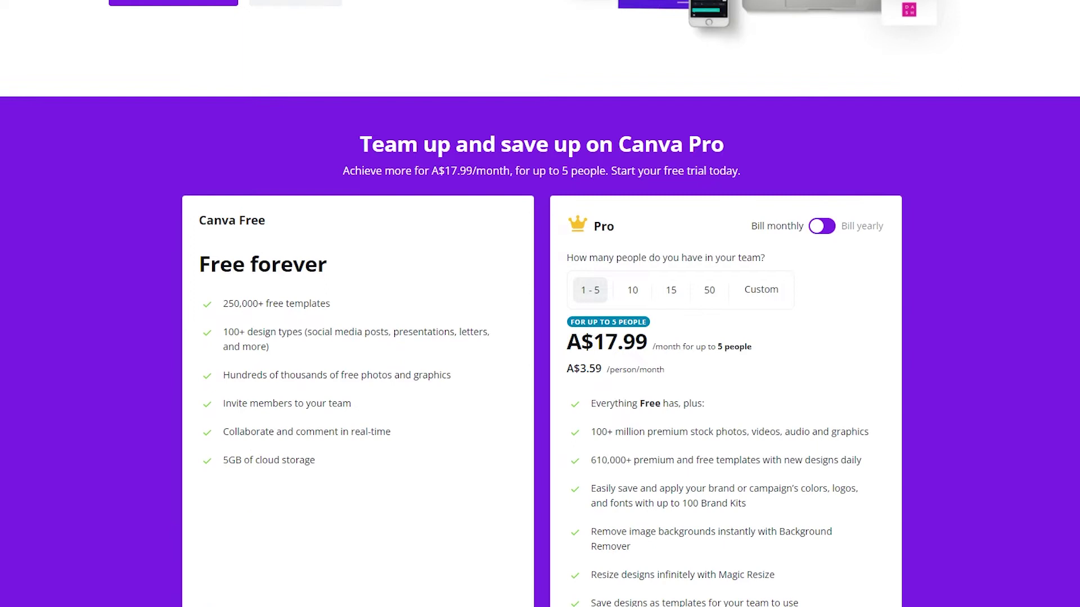
scroll(540, 303, "down", 3)
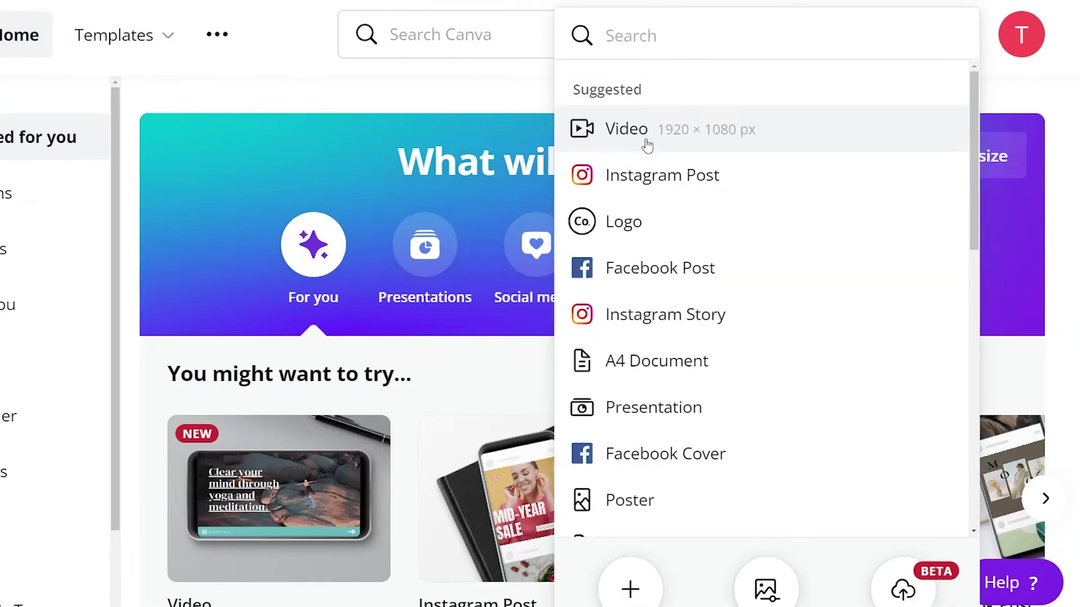
Step: Start a 1920×1080 video design and add the smiling woman photo from a 'people' search
left_click(945, 51)
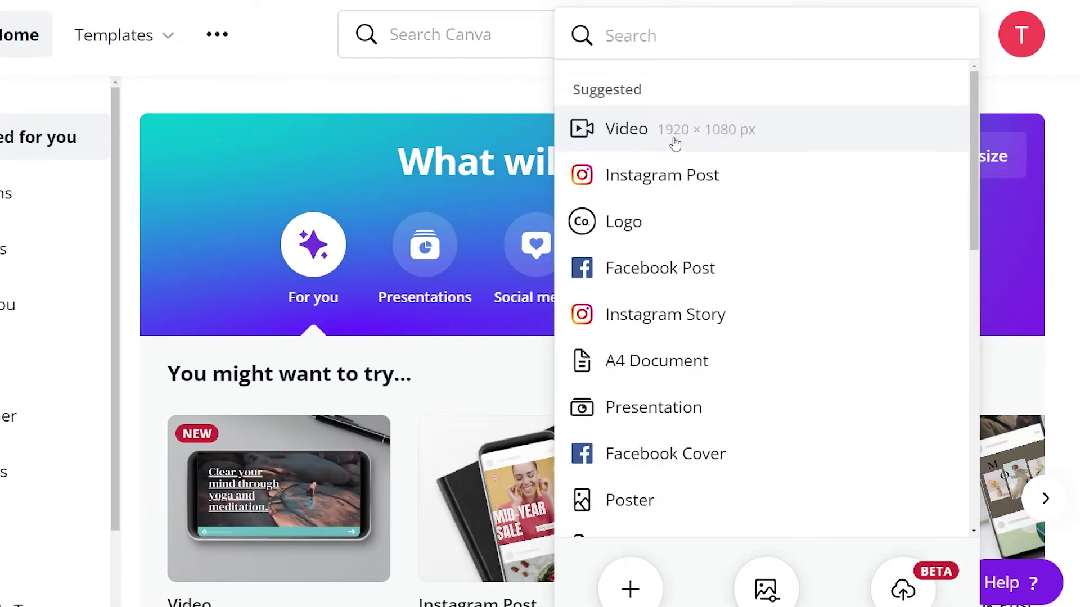
left_click(675, 142)
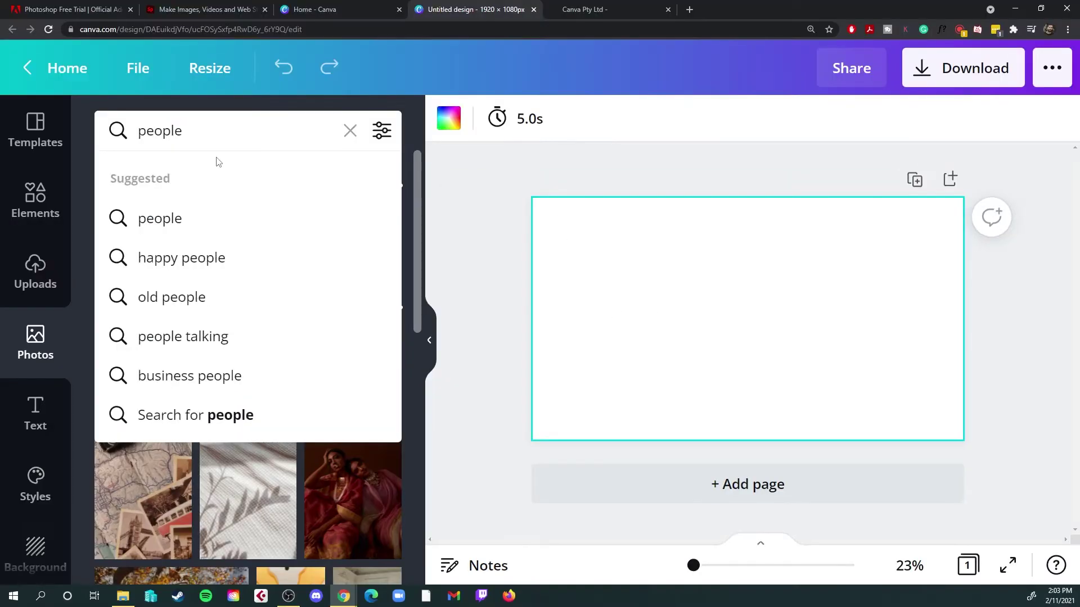
key("Return")
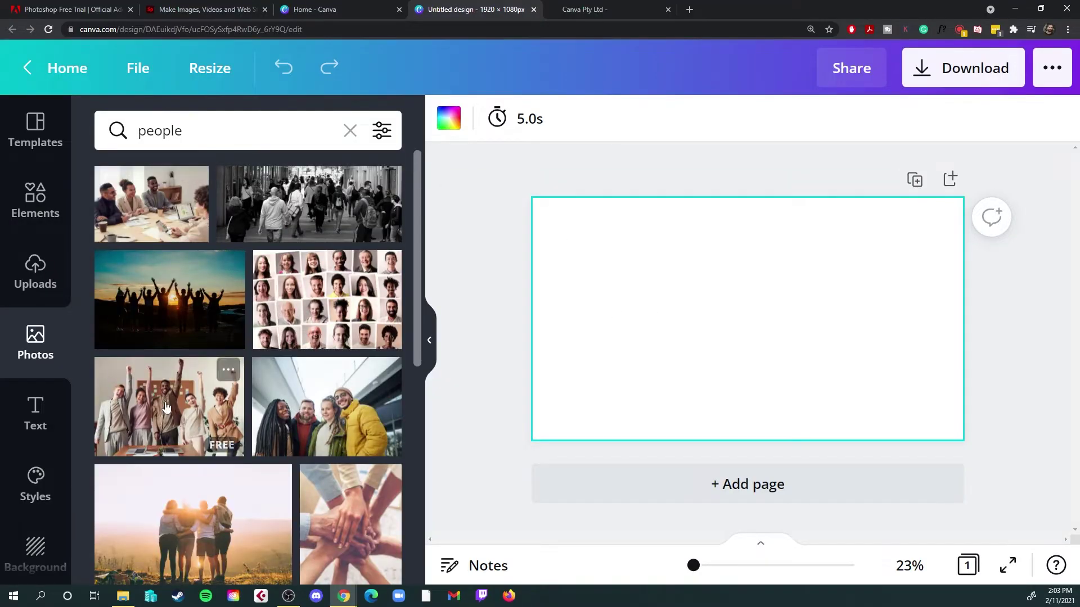
scroll(315, 413, "down", 8)
scroll(329, 416, "down", 5)
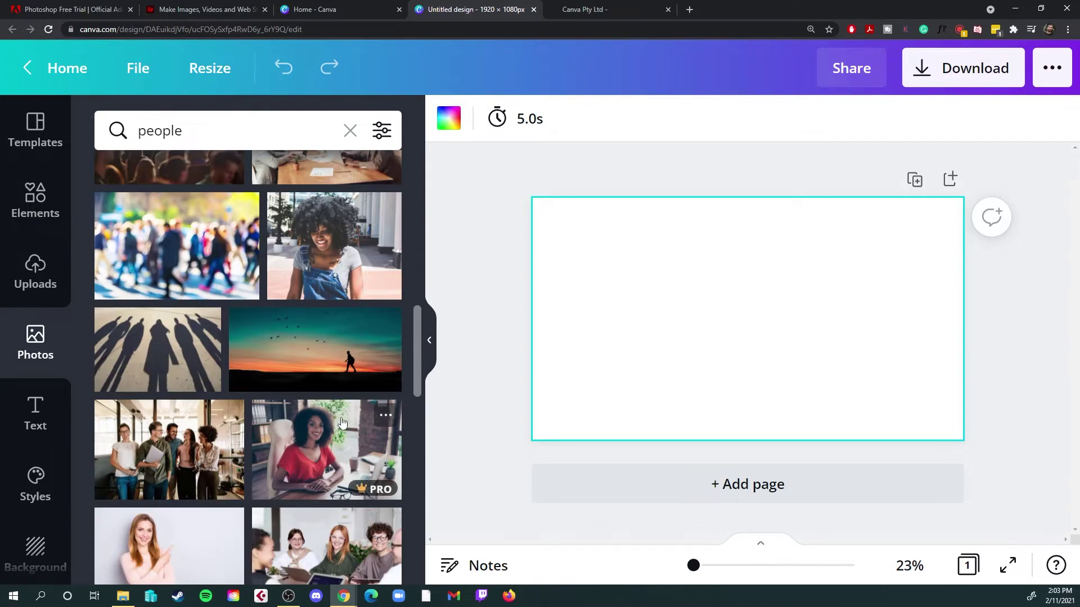
scroll(341, 417, "down", 3)
left_click(168, 332)
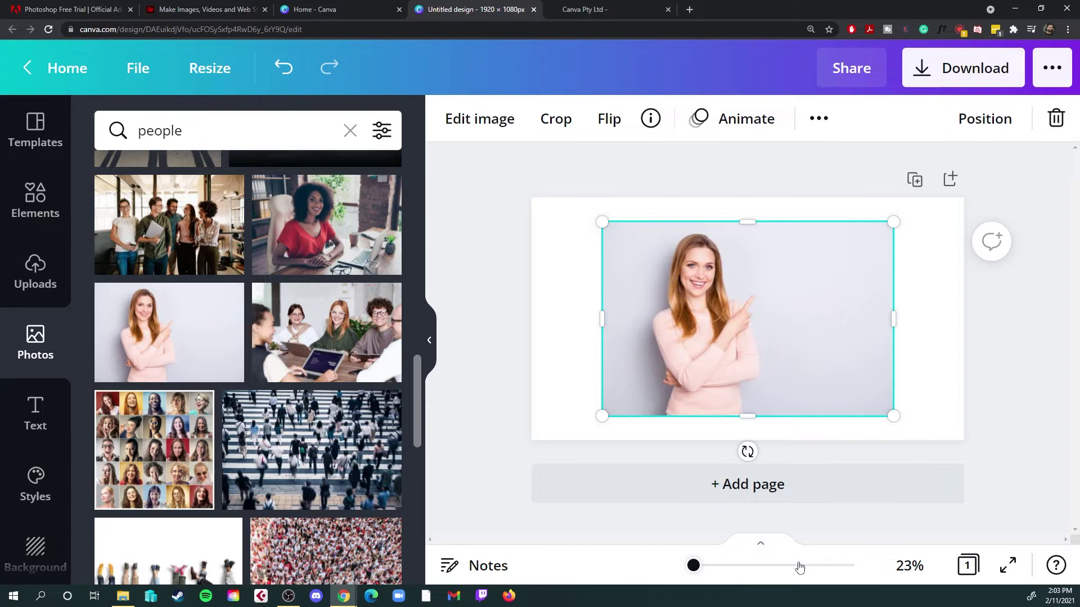
Step: Set the woman photo as background, then drag it back out as a movable image and reselect it
right_click(691, 290)
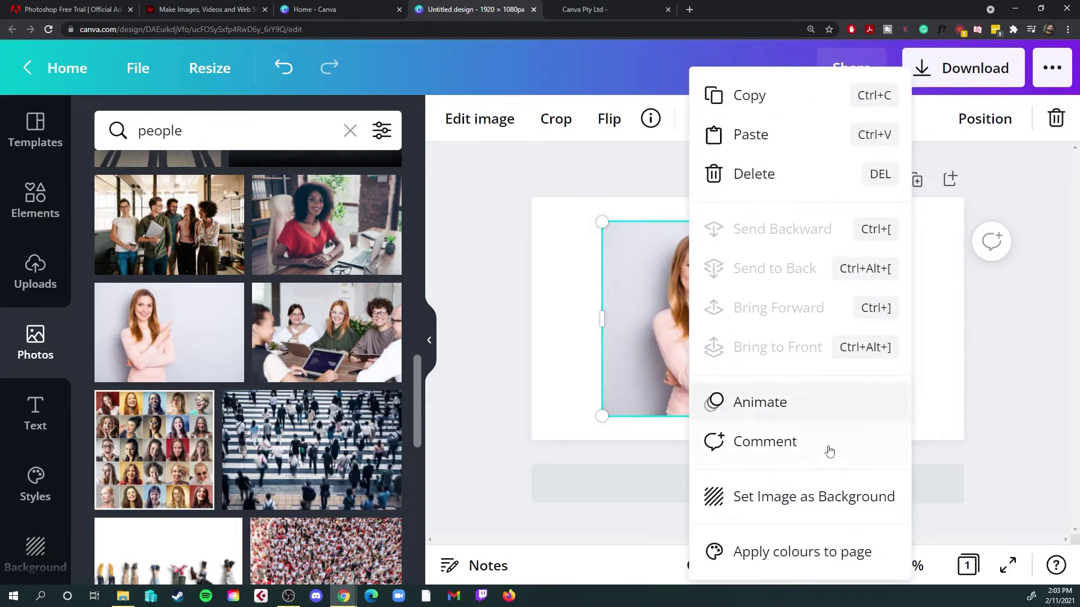
left_click(826, 510)
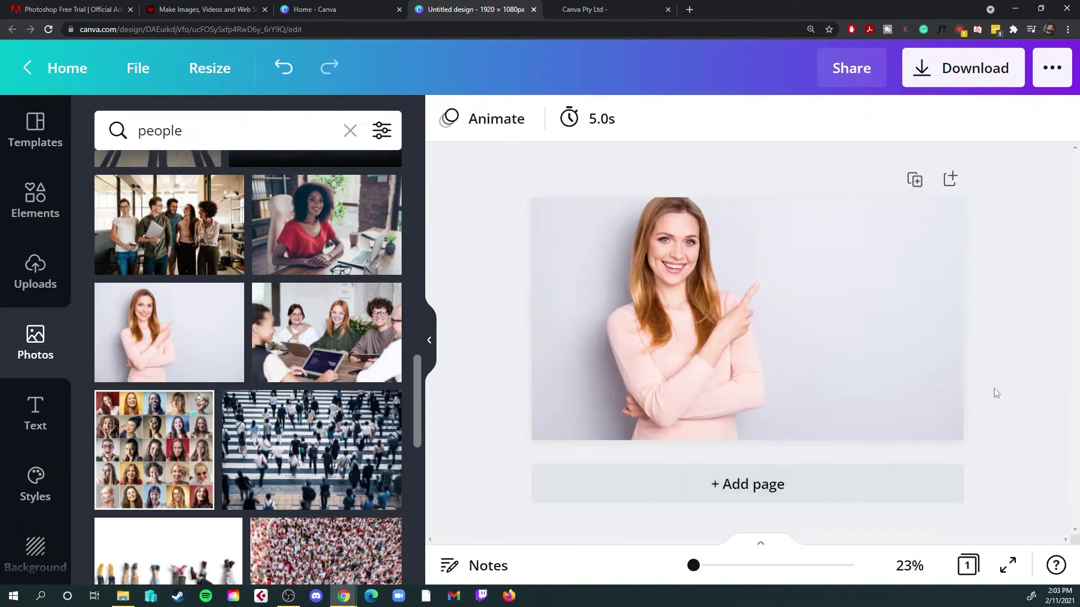
left_click_drag(913, 339, 814, 299)
left_click(981, 348)
left_click(768, 337)
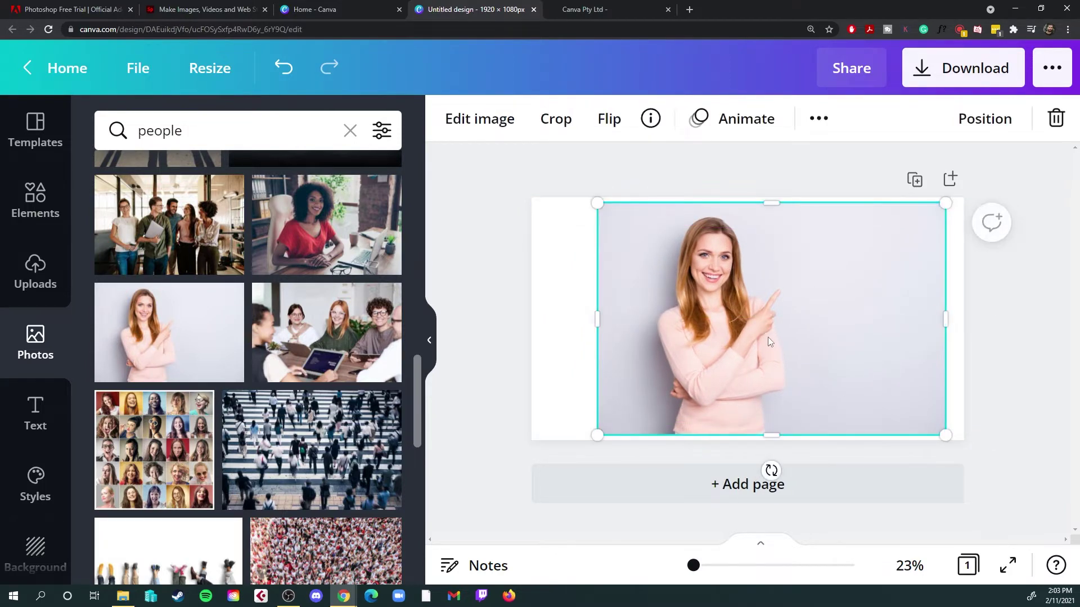
Step: Auto-remove the photo's background and erase leftover background above the woman's head
left_click(498, 125)
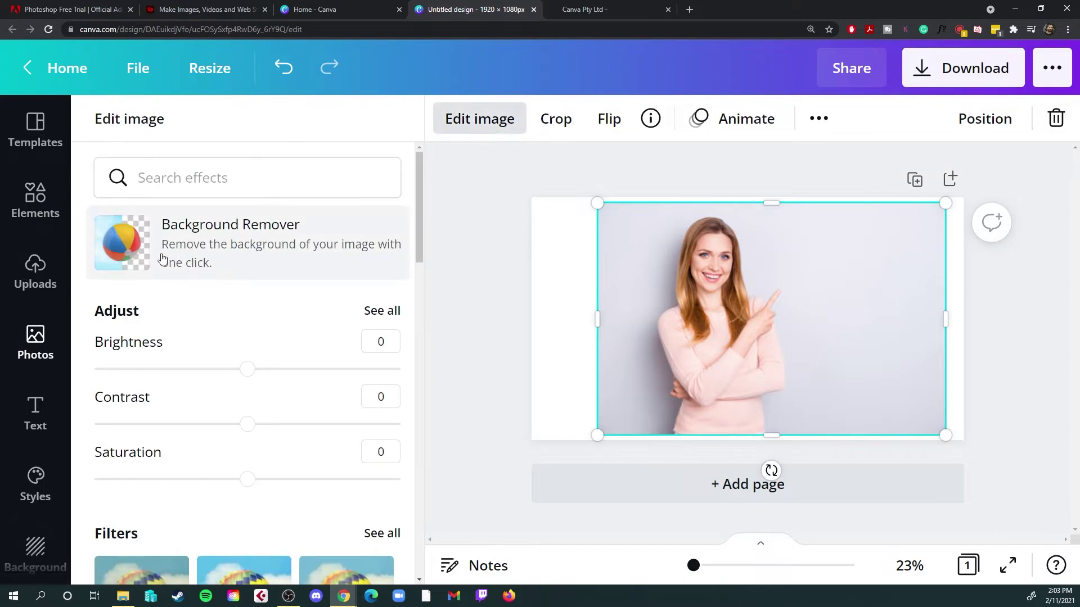
left_click(261, 259)
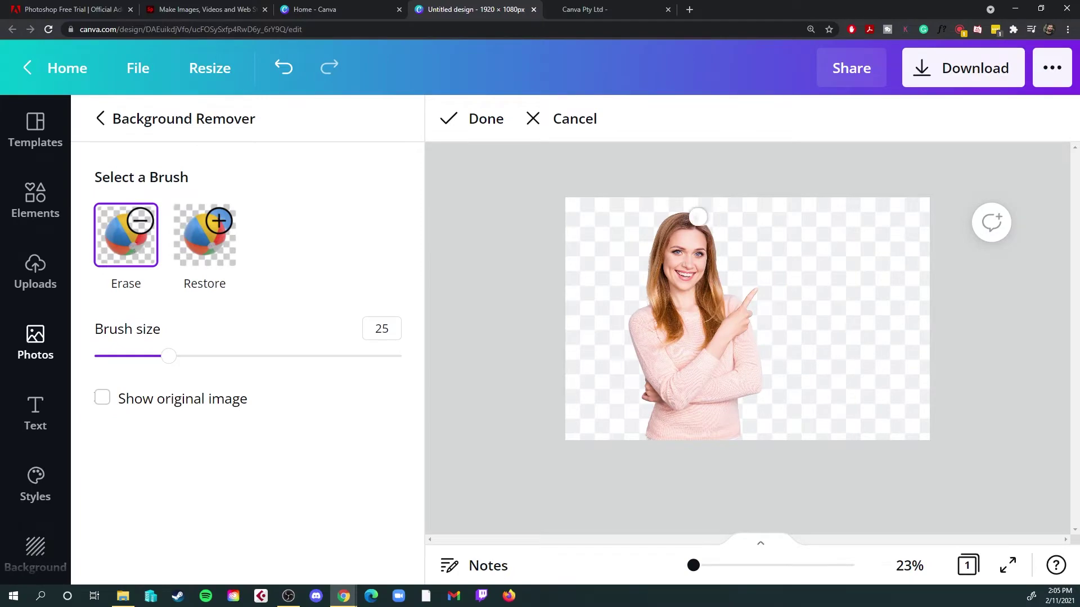
mouse_move(708, 217)
left_mouse_down()
mouse_move(653, 220)
mouse_move(694, 225)
mouse_move(686, 230)
mouse_move(695, 253)
left_mouse_up()
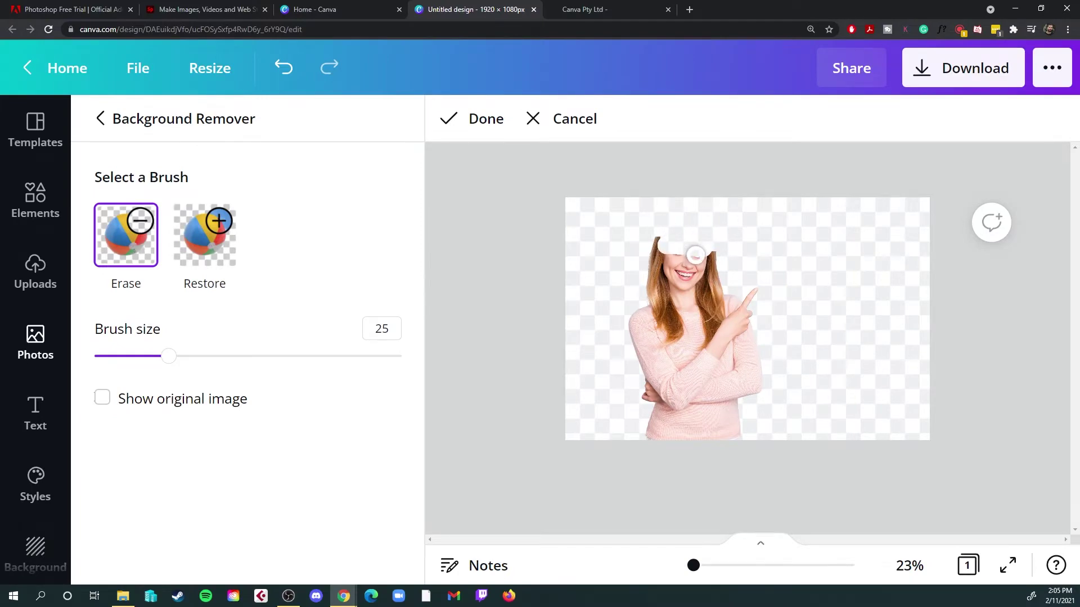
mouse_move(693, 565)
left_mouse_down()
mouse_move(719, 565)
mouse_move(702, 566)
left_mouse_up()
Step: Lower the touch-up brush size to 4 and switch to Restore for the edges
scroll(579, 393, "up", 3)
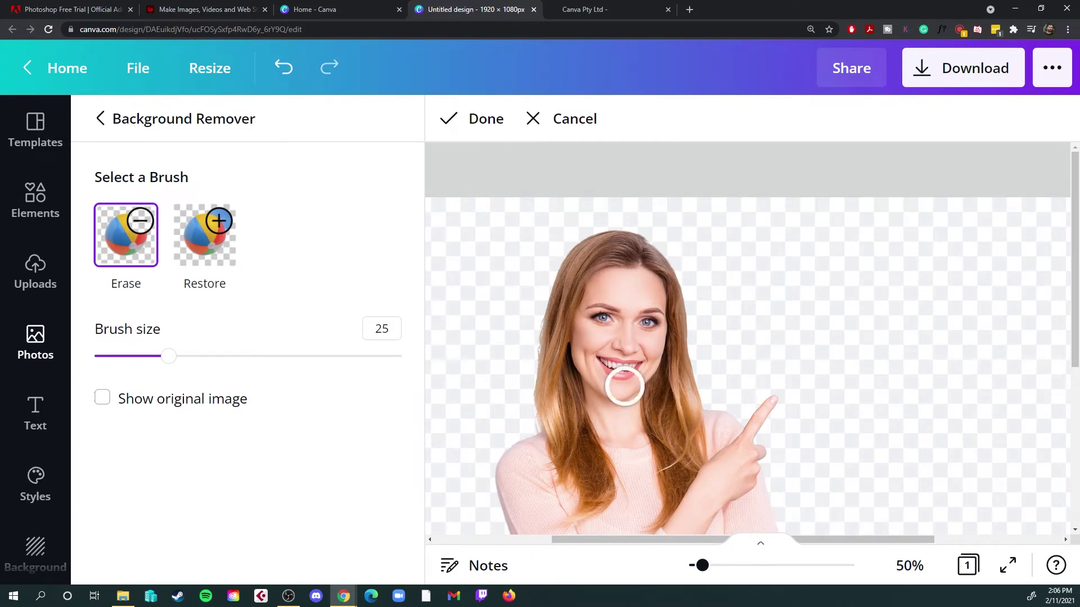
left_click_drag(179, 363, 104, 355)
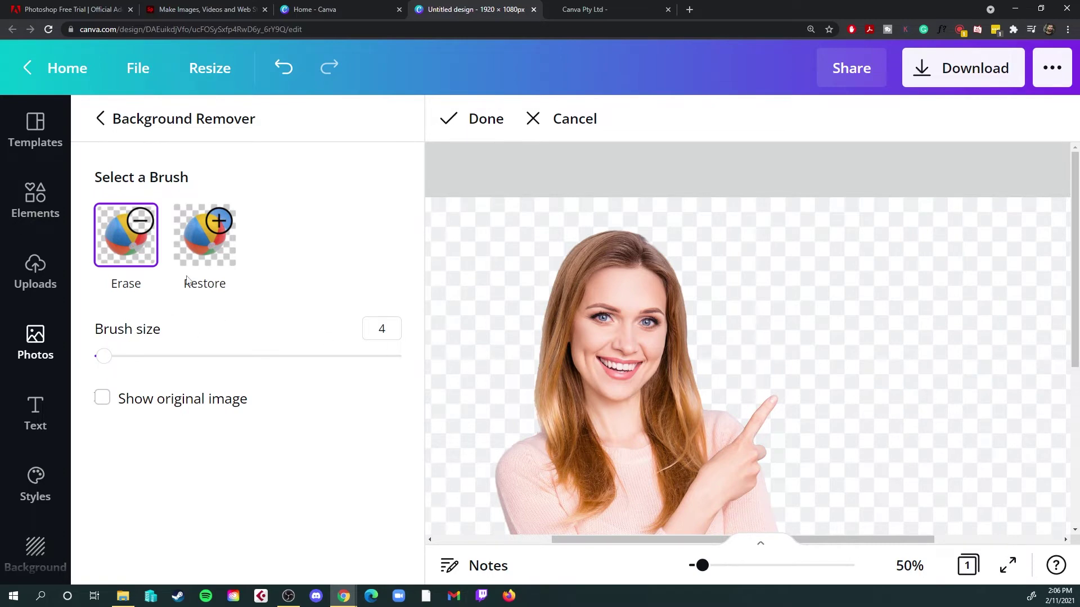
left_click(203, 253)
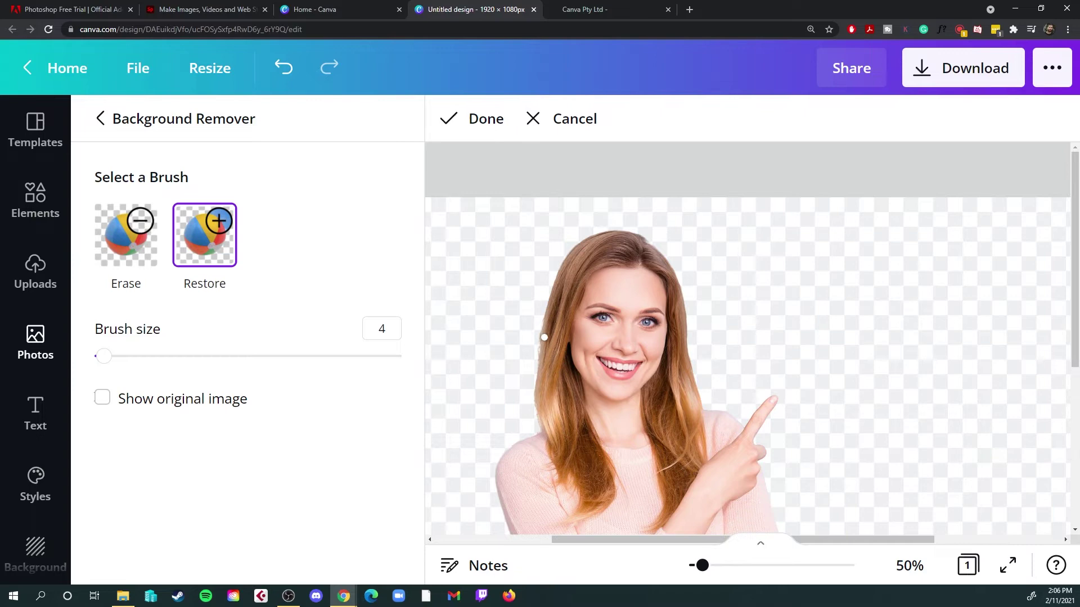
scroll(668, 420, "down", 4)
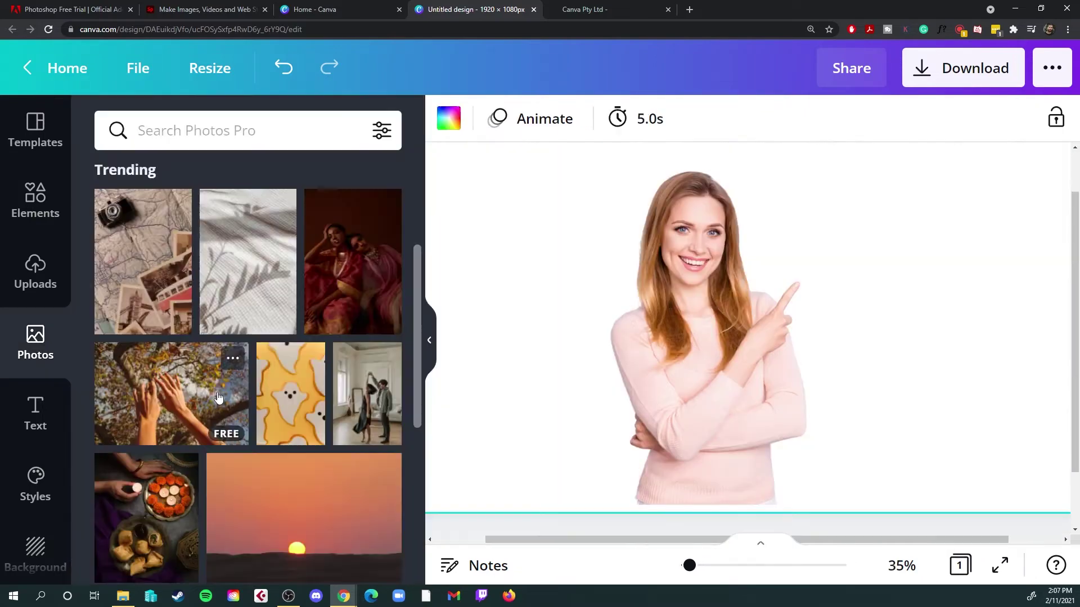
Step: Add the vase-and-candle photo and make it the page background behind the woman
scroll(267, 419, "down", 4)
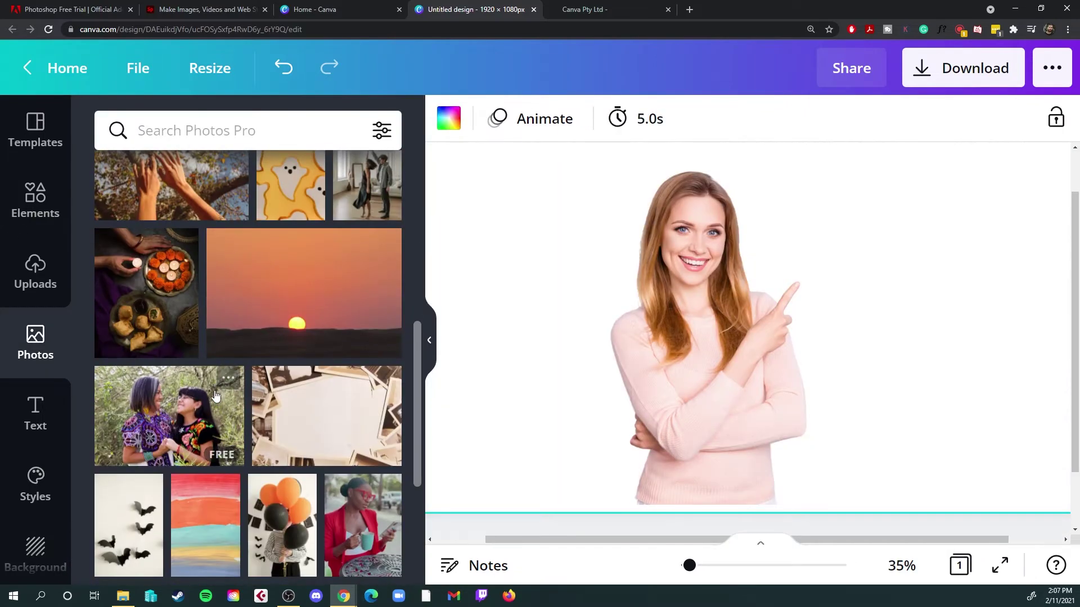
scroll(267, 419, "down", 5)
scroll(293, 408, "up", 1)
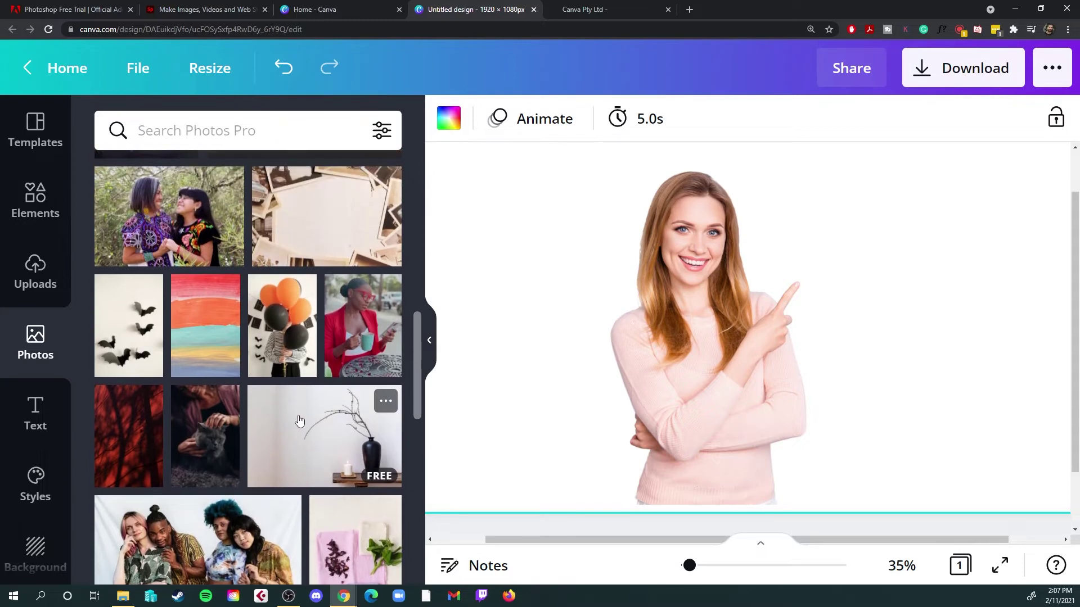
left_click(309, 447)
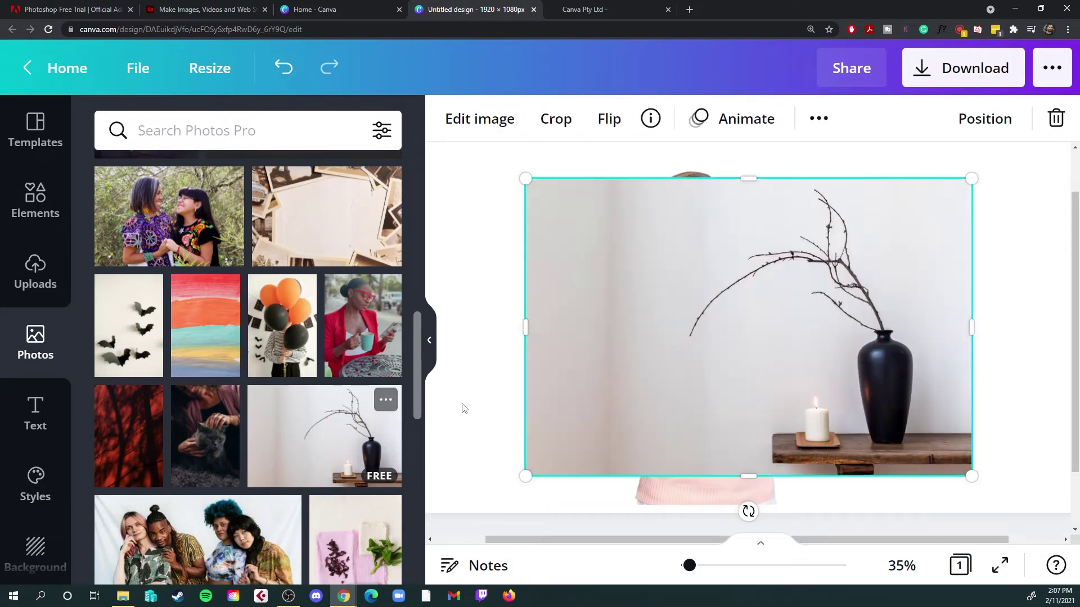
right_click(715, 321)
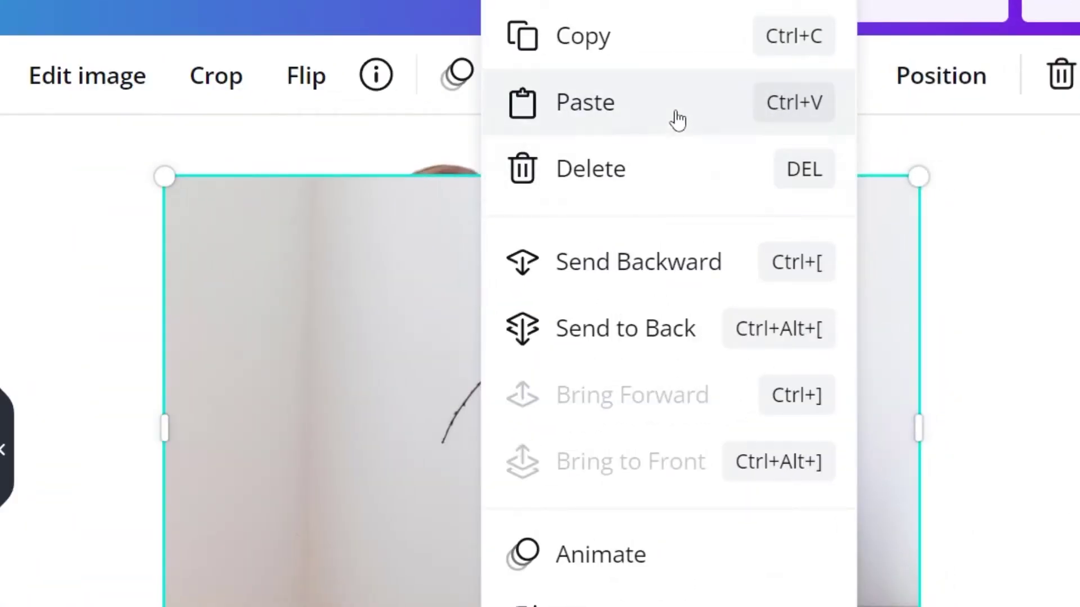
left_click(680, 332)
right_click(648, 204)
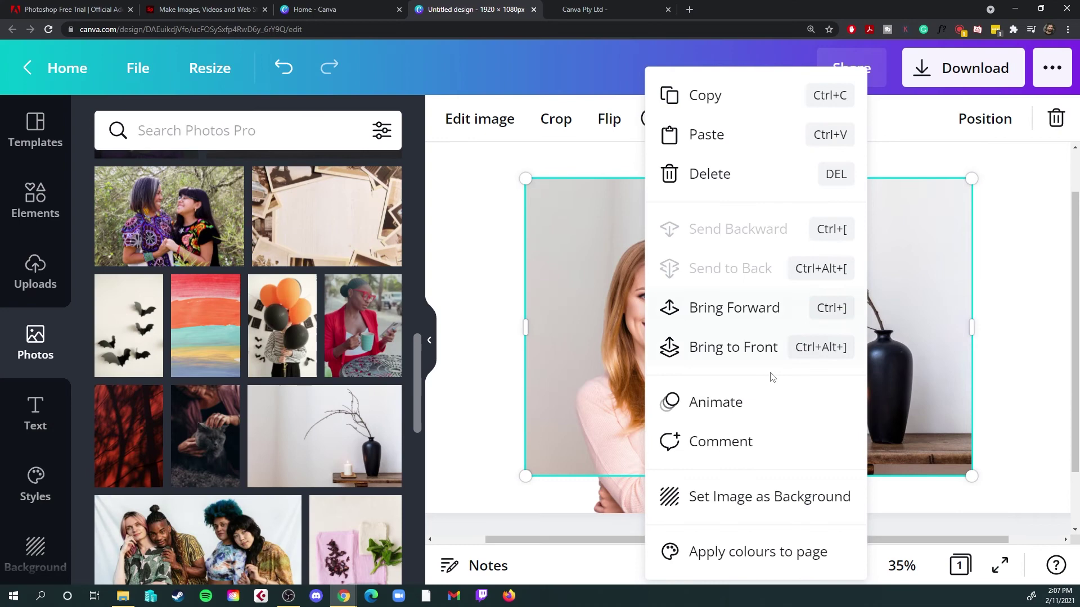
left_click(787, 498)
Step: Move the woman photo up and to the left, then about 80 px further left
left_click_drag(670, 396, 569, 342)
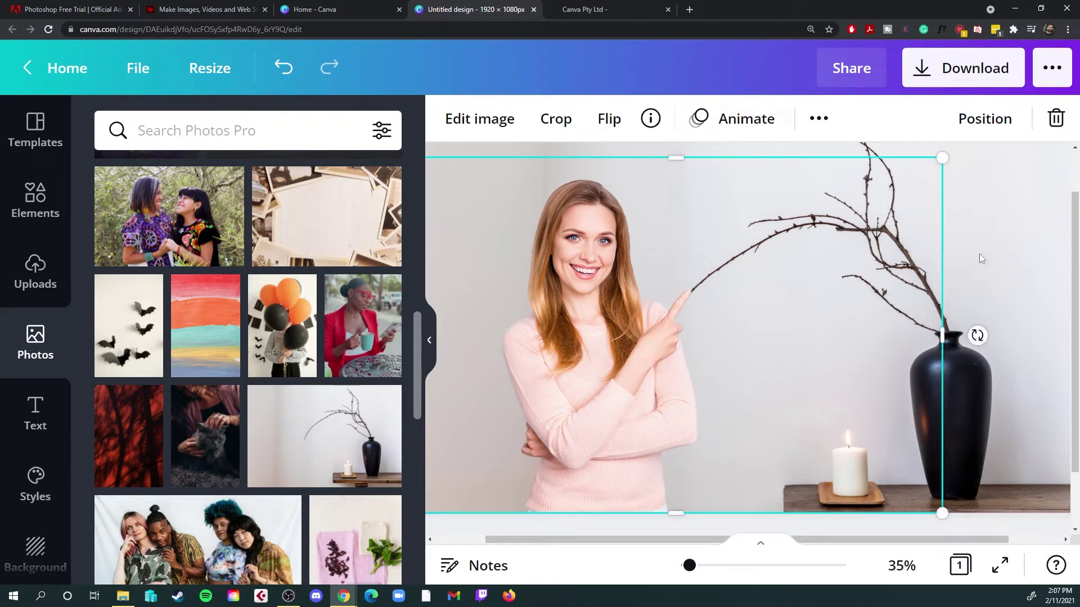
left_click(982, 273)
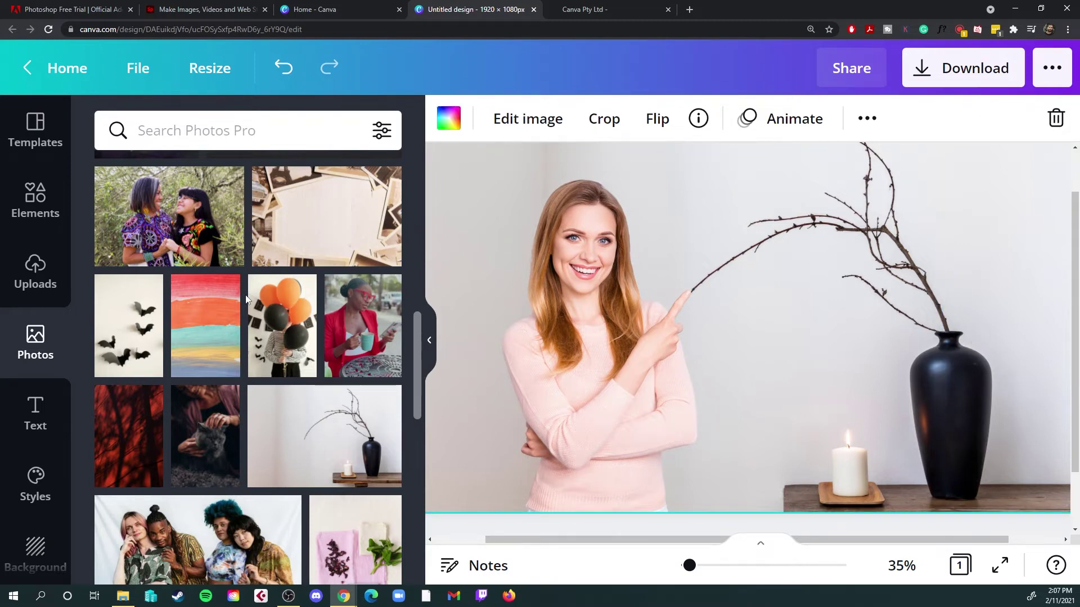
left_click_drag(681, 318, 637, 317)
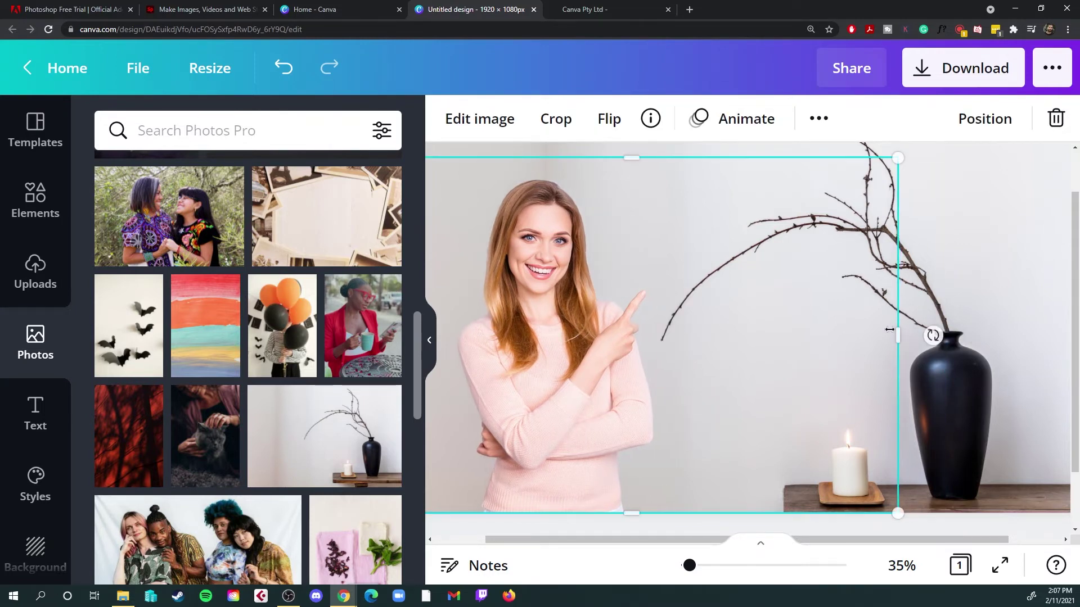
left_click(978, 336)
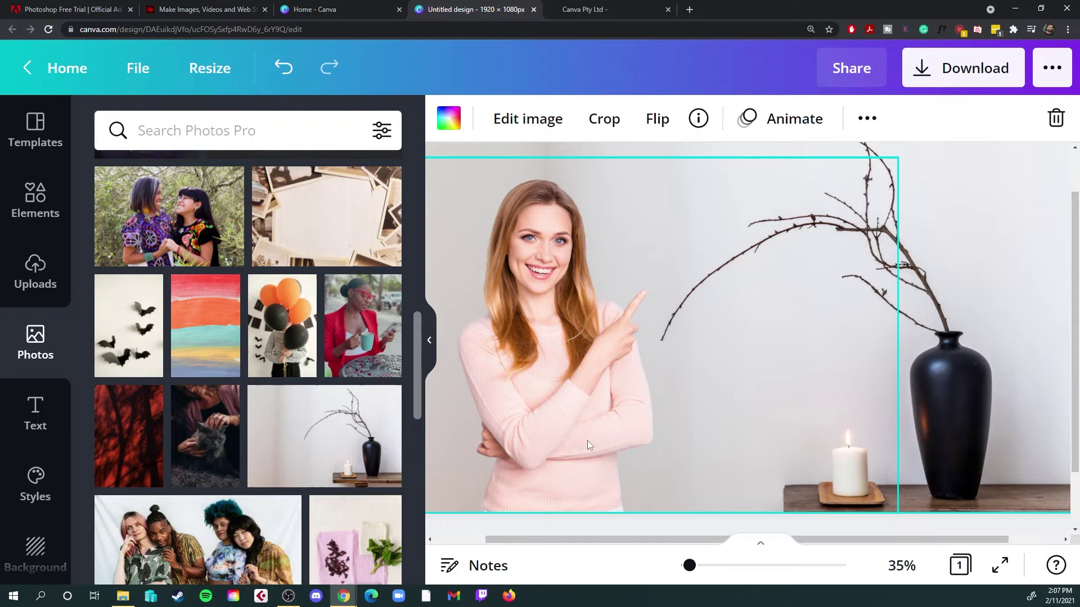
Step: Replace the custom post height with 10 and confirm the custom size to create the post
left_click(556, 284)
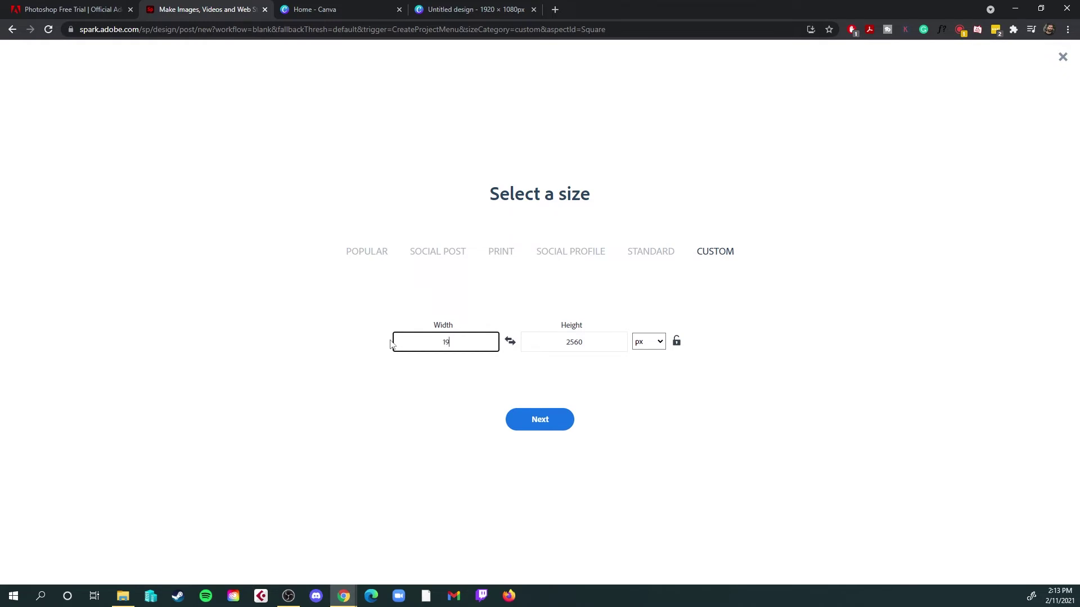
left_click_drag(613, 345, 522, 348)
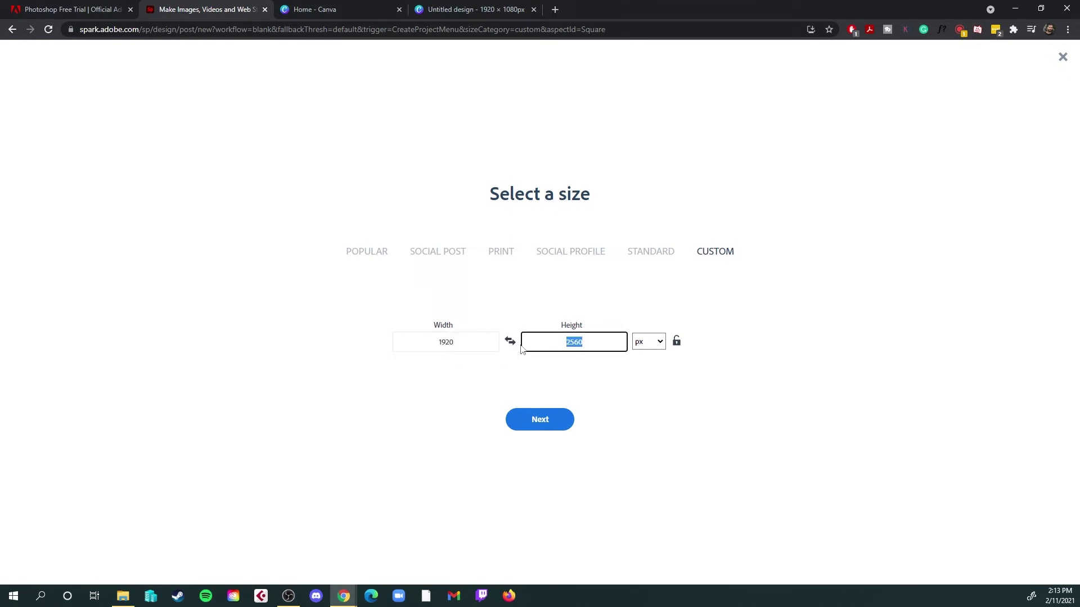
type("1080")
left_click(556, 420)
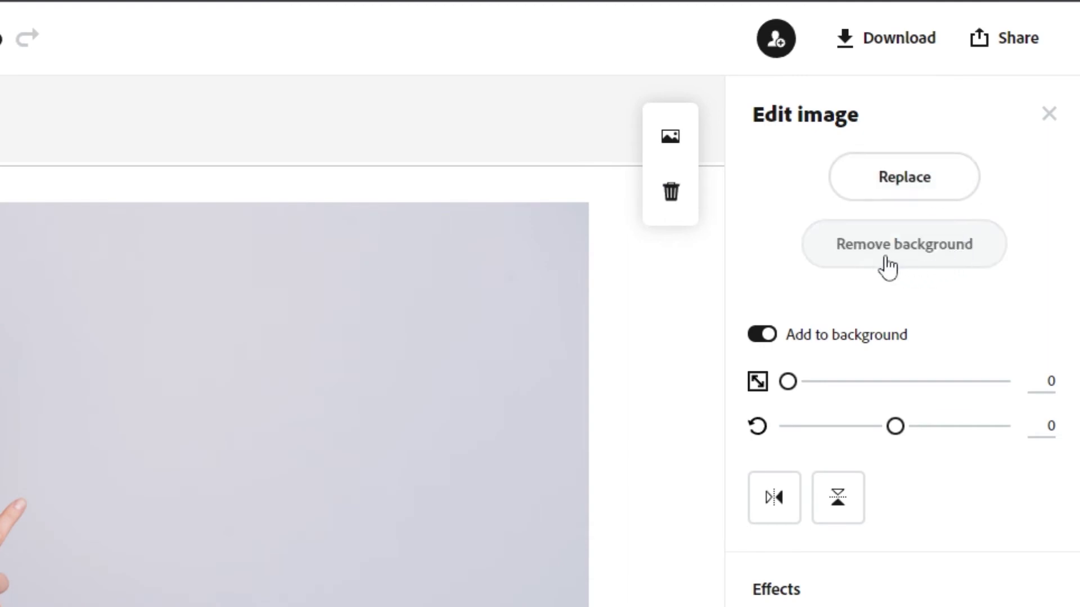
Step: Auto-remove the woman's backdrop, then refine the cutout with Erase/Restore, undoing a stray finger stroke
left_click(912, 250)
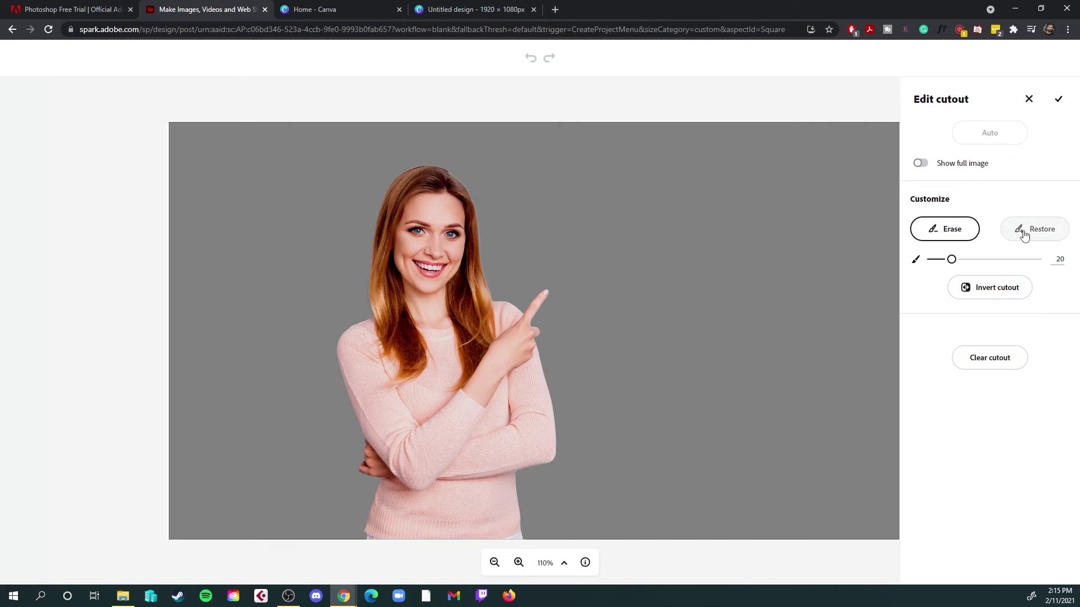
left_click(1038, 232)
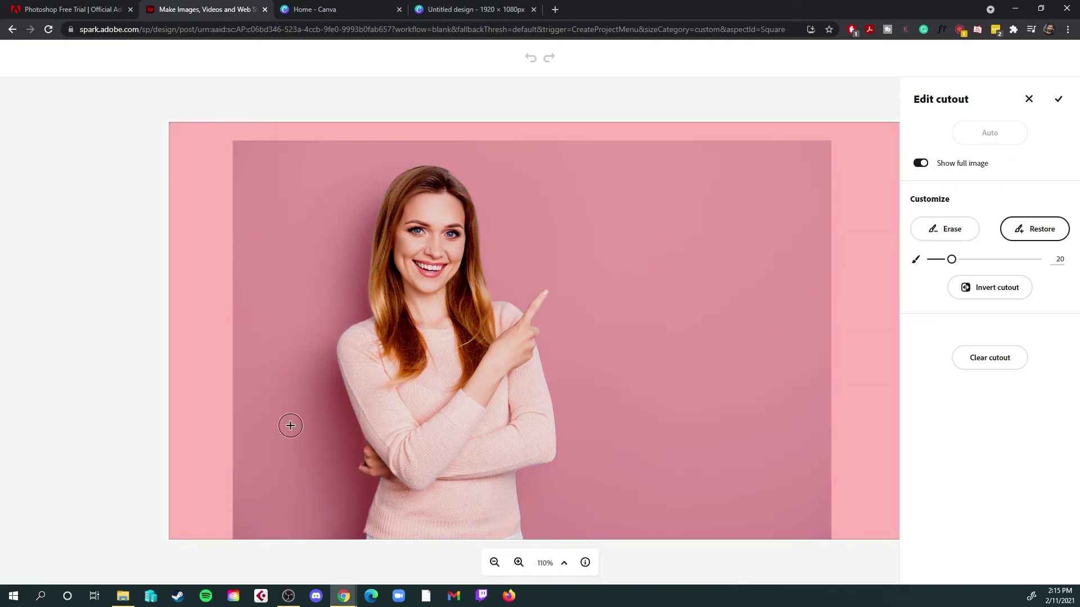
left_click(956, 235)
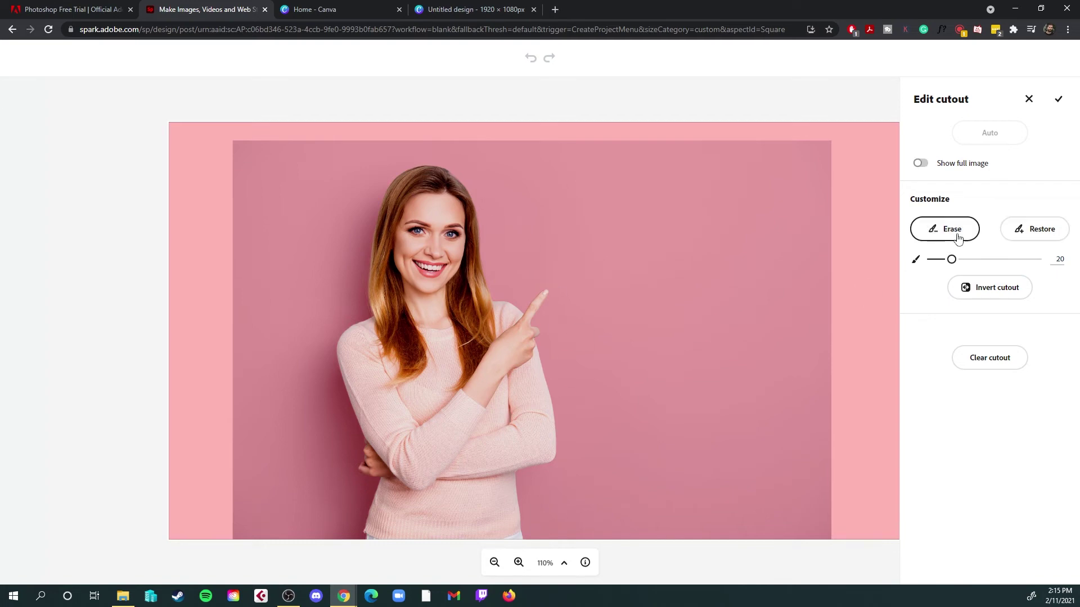
left_click_drag(553, 287, 498, 358)
key("ctrl+z")
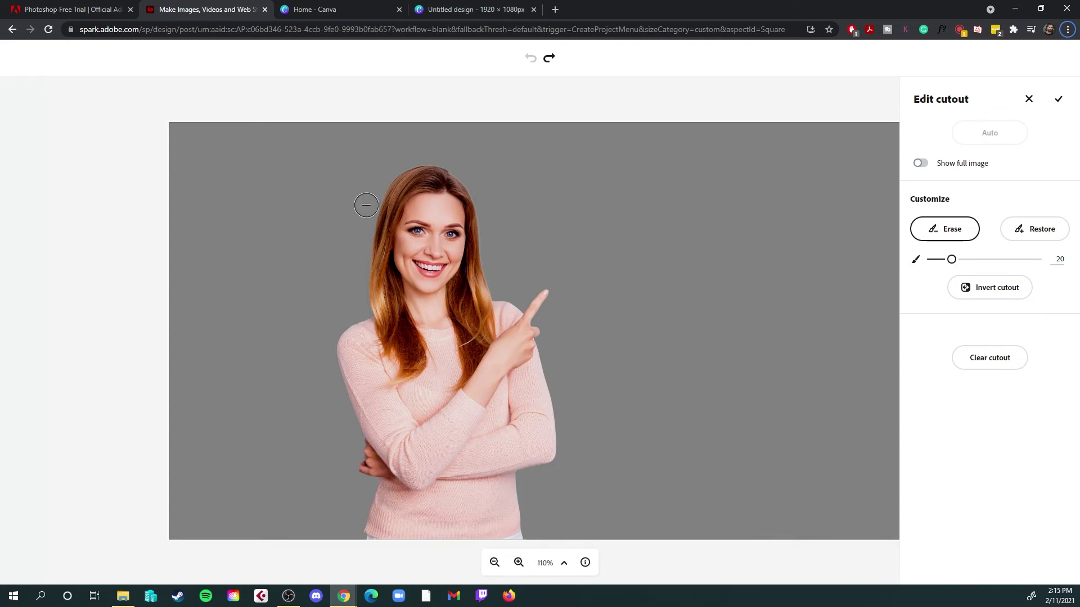
left_click(564, 563)
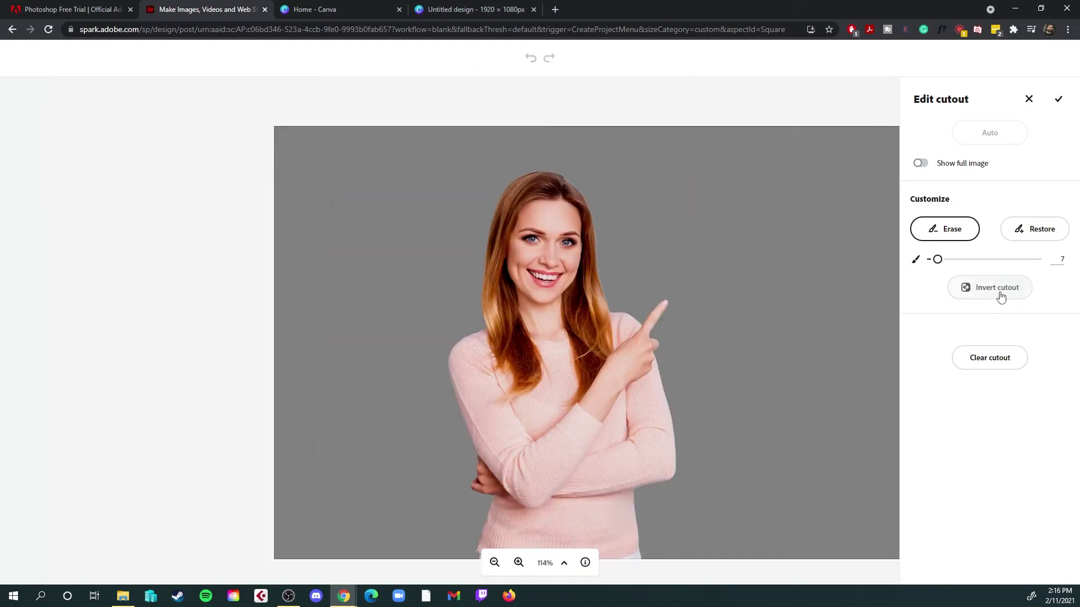
left_click(1001, 297)
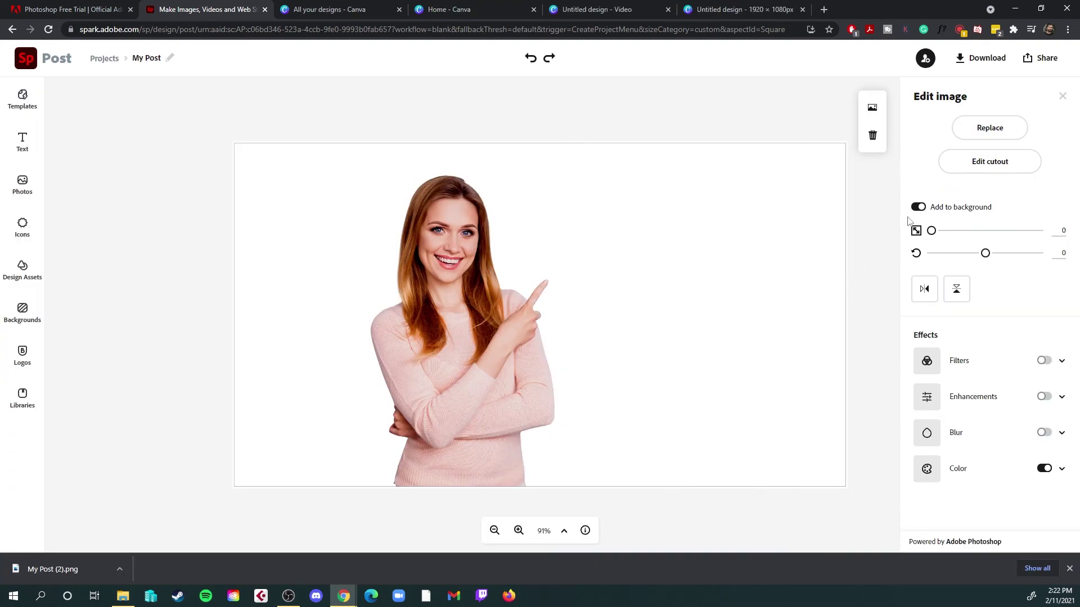
Step: Detach the cutout from the background and download it as a transparent PNG
left_click(919, 208)
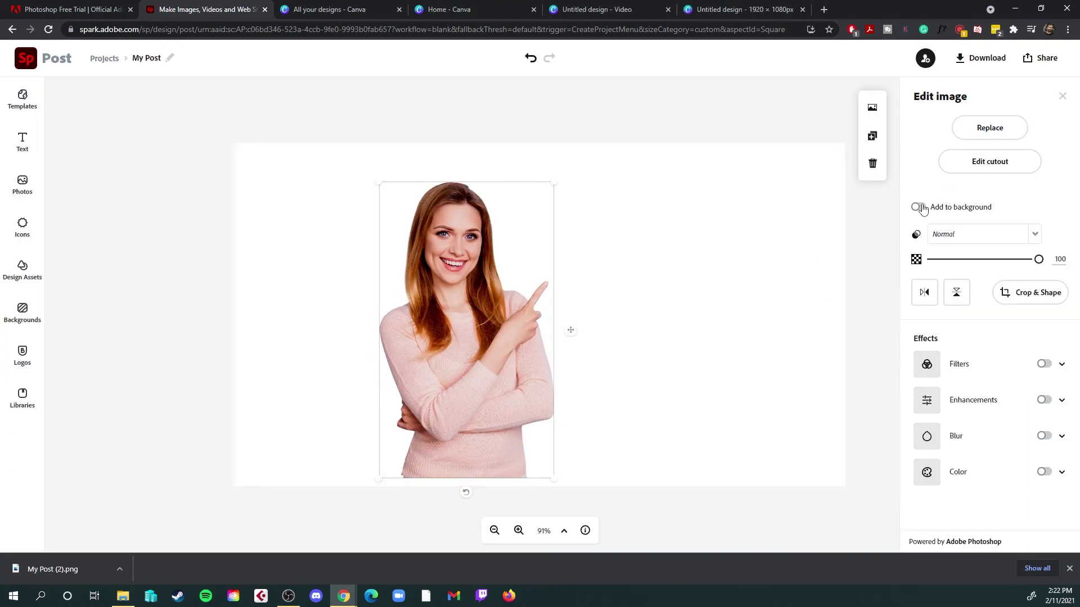
left_click(989, 62)
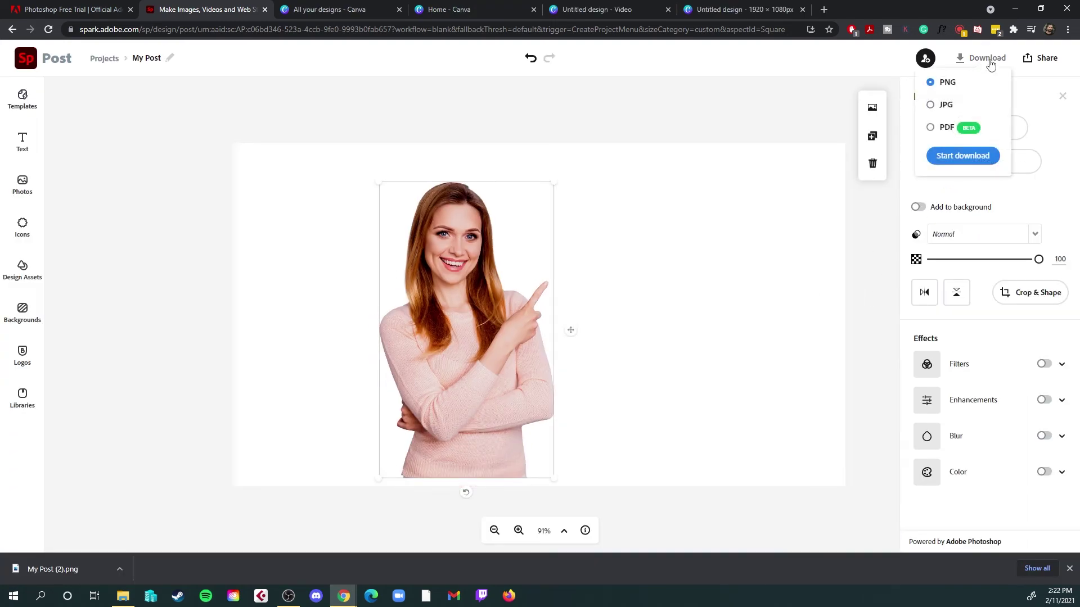
left_click(963, 156)
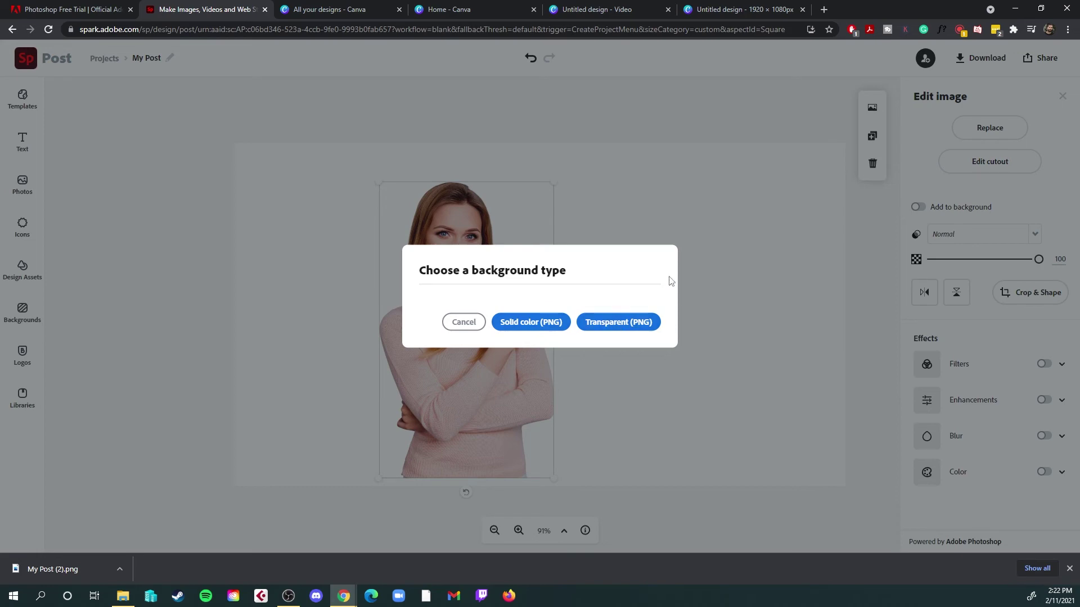
left_click(640, 323)
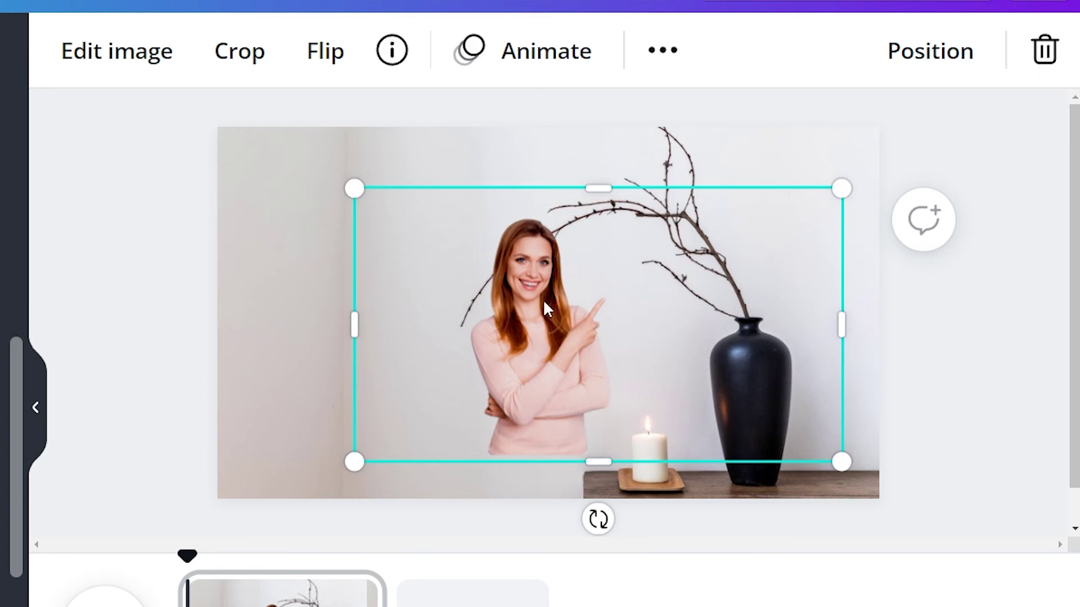
Step: Enlarge the cutout woman twice and position her on the left, pointing toward the vase
left_click_drag(330, 159, 189, 62)
left_click_drag(436, 309, 390, 378)
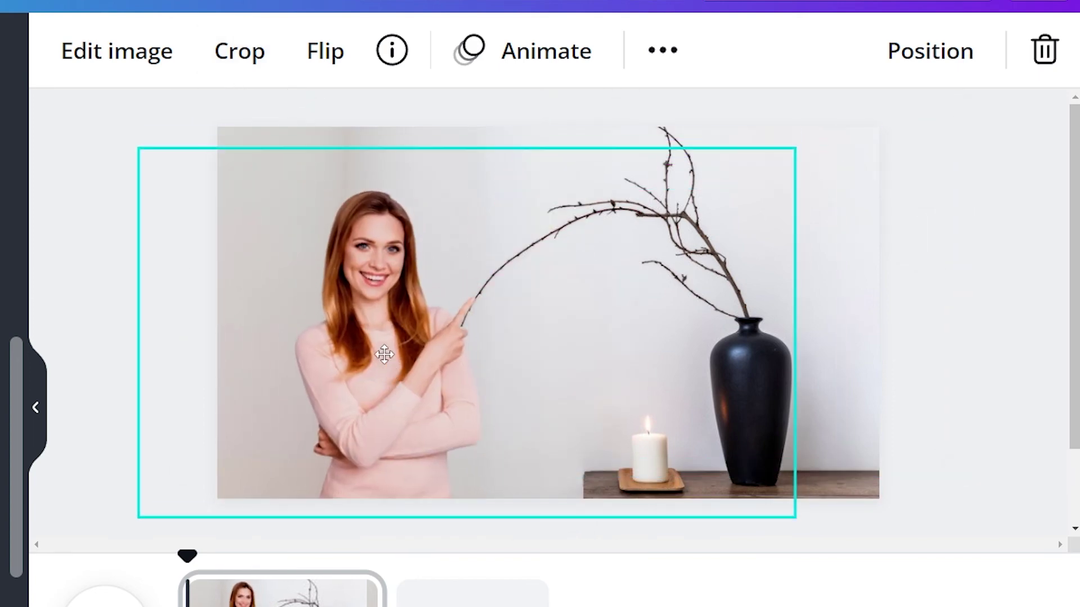
left_click_drag(133, 149, 39, 84)
left_click_drag(371, 344, 399, 331)
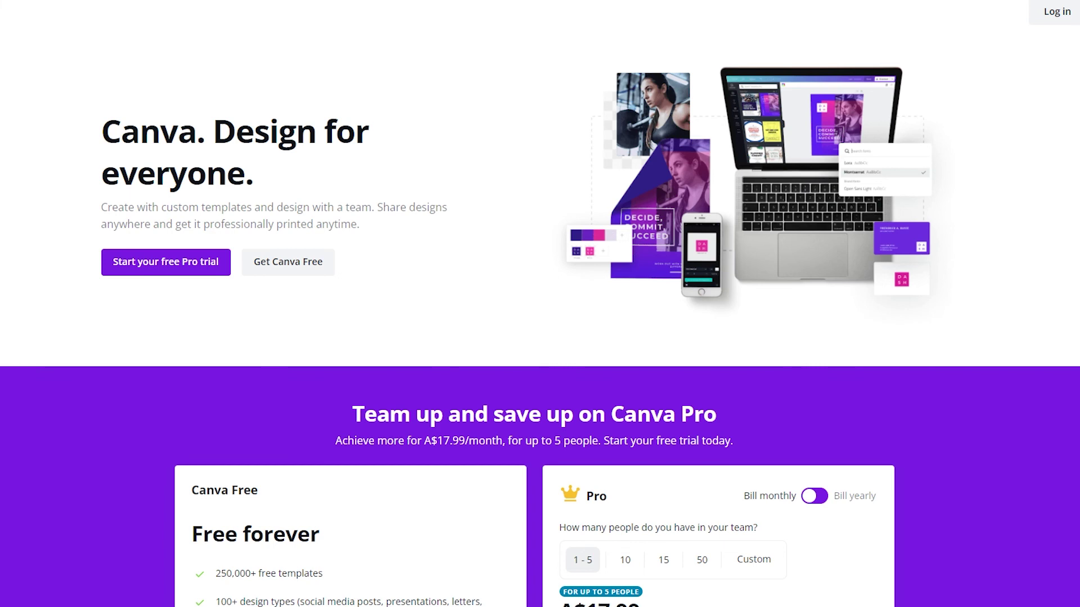
scroll(540, 304, "down", 5)
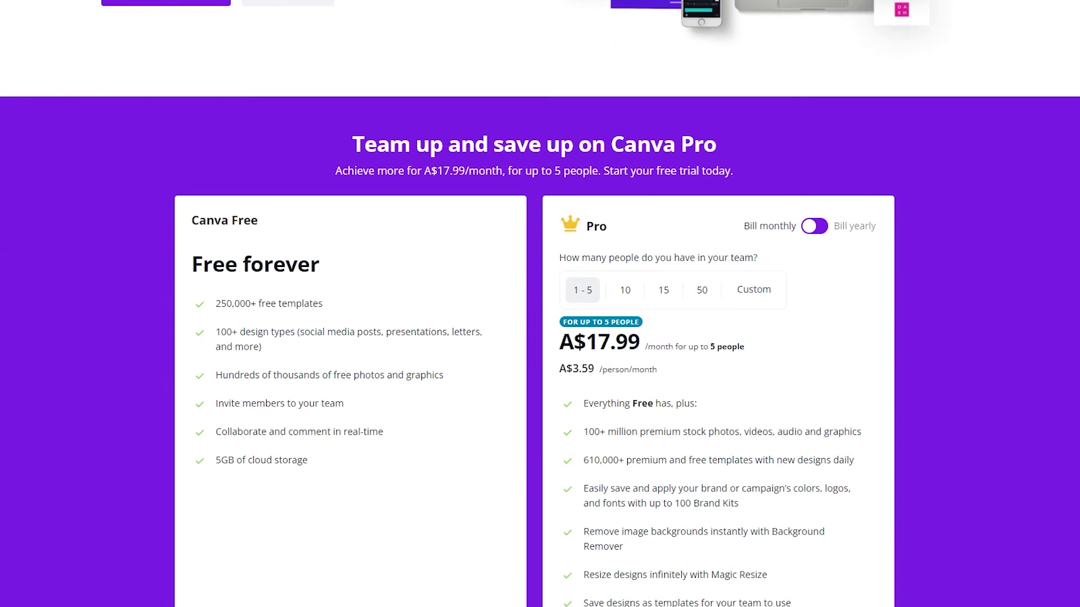
scroll(540, 303, "down", 2)
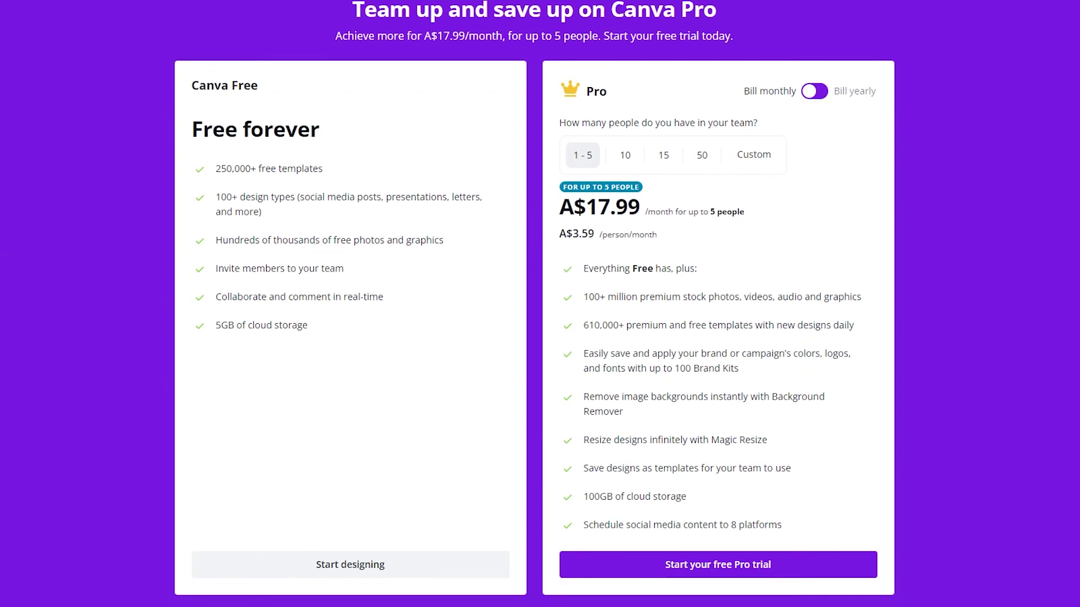